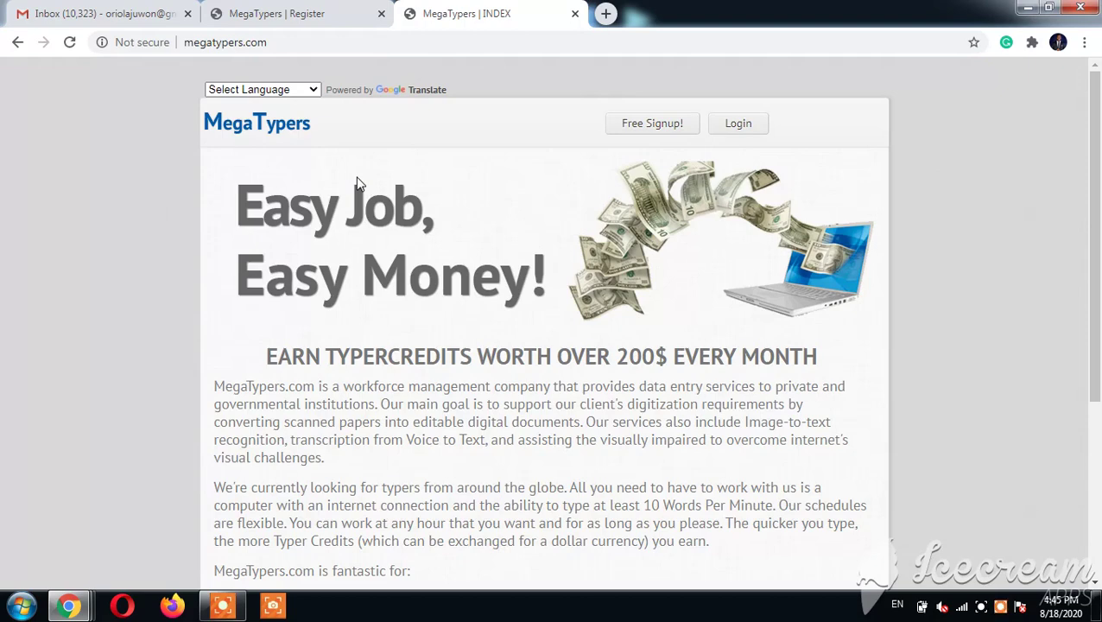
Step: Open the MegaTypers Free Signup! registration form from the home page
{"action": "left_click", "coordinate": [634, 129]}
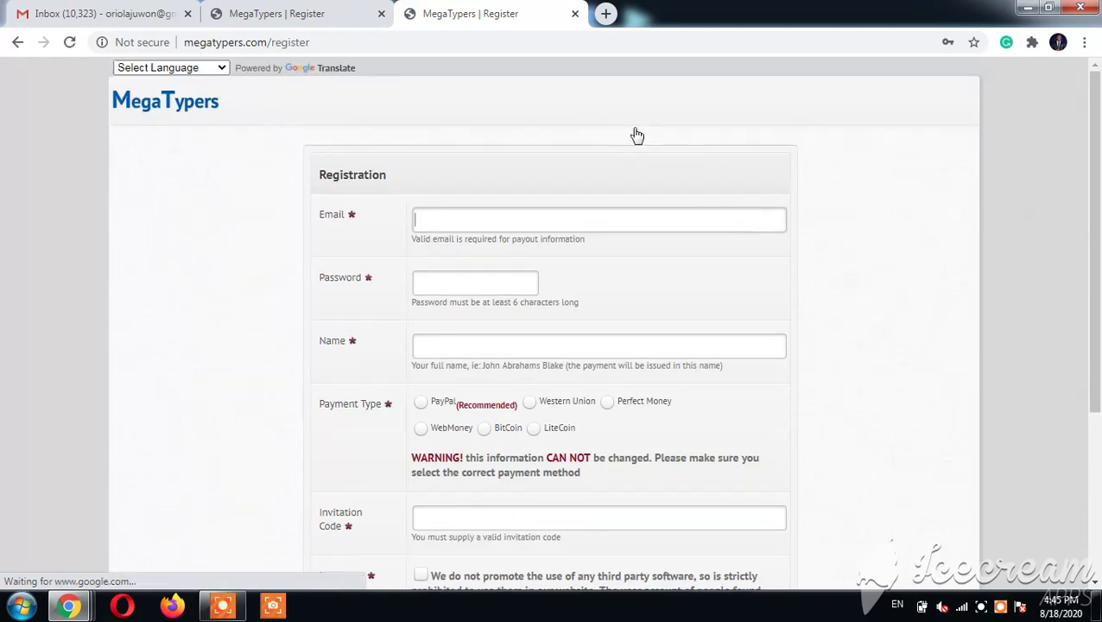
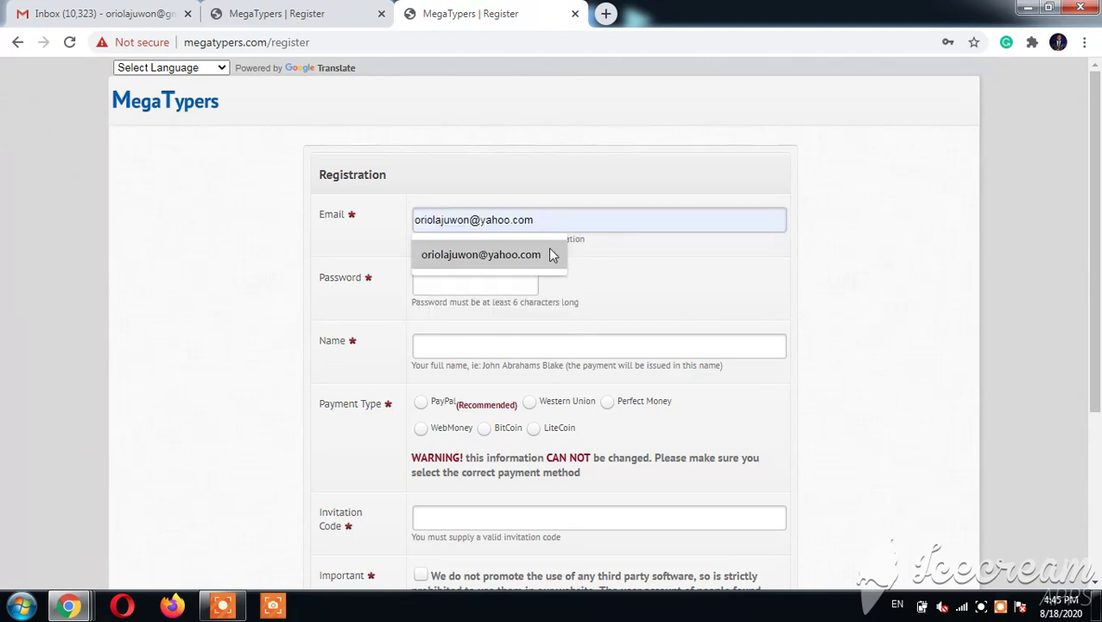
Step: Enter the Yahoo email address, then the account password, and retype it to confirm
{"action": "left_click", "coordinate": [548, 247]}
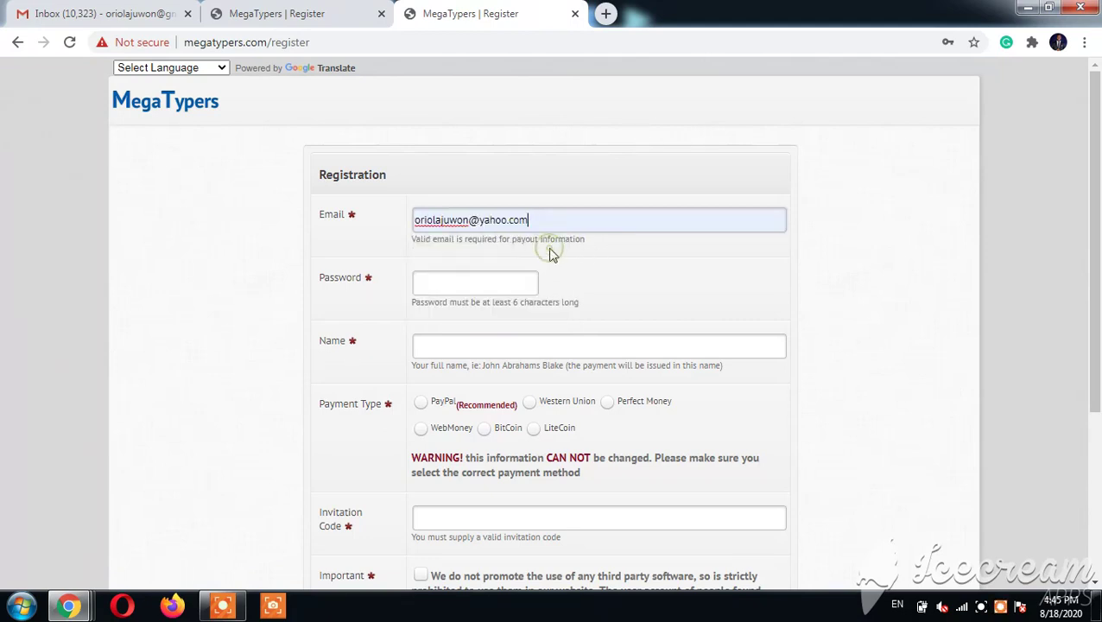
{"action": "left_click", "coordinate": [504, 284]}
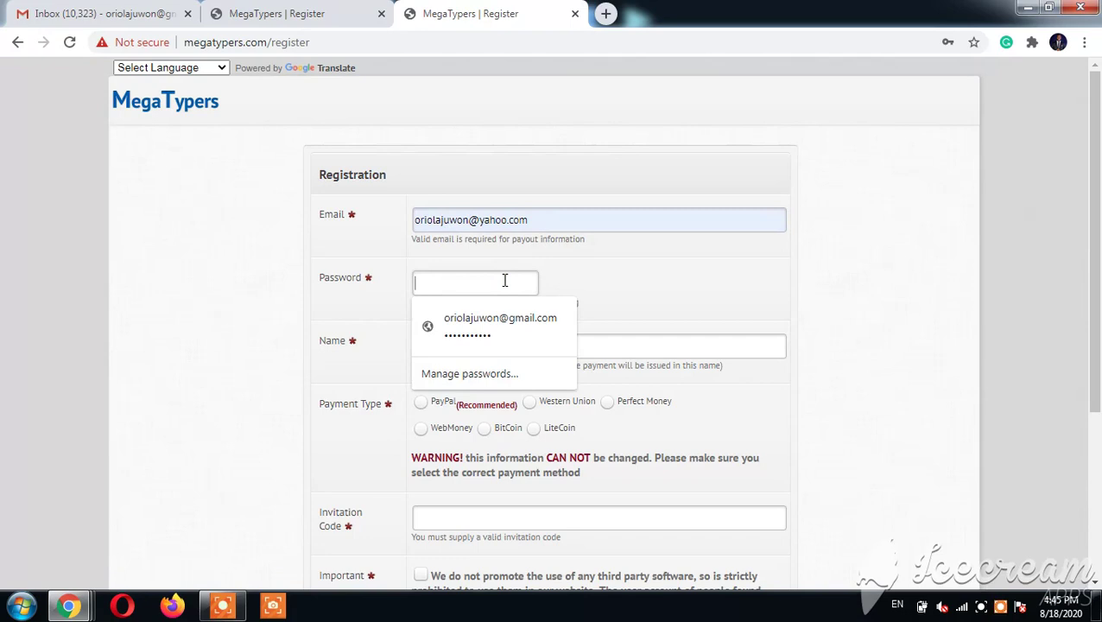
{"action": "type", "text": "123456789"}
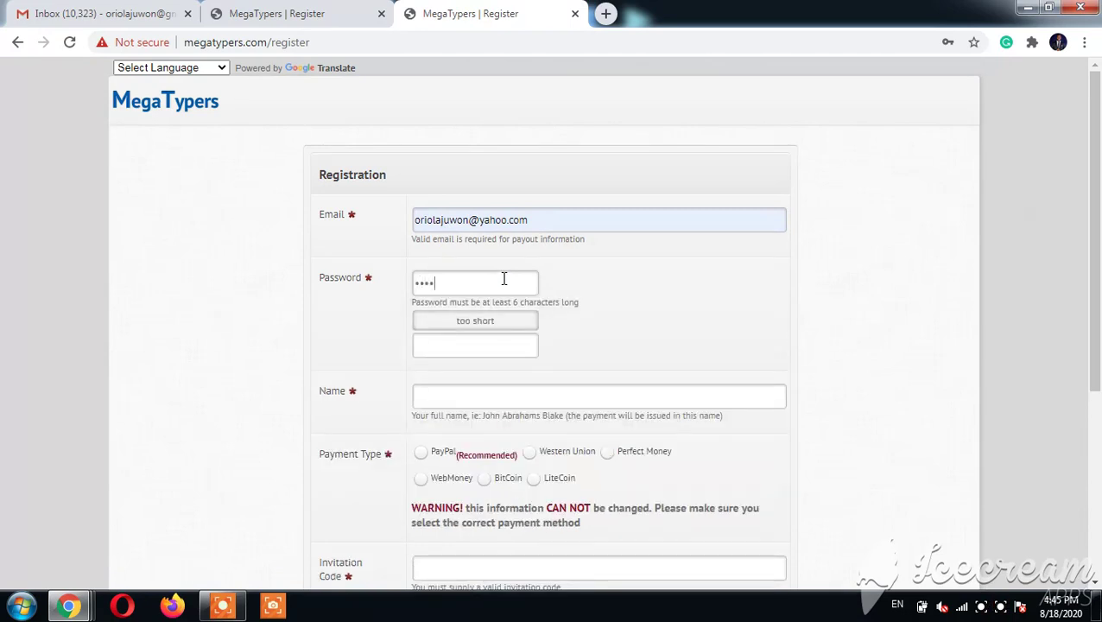
{"action": "type", "text": "10"}
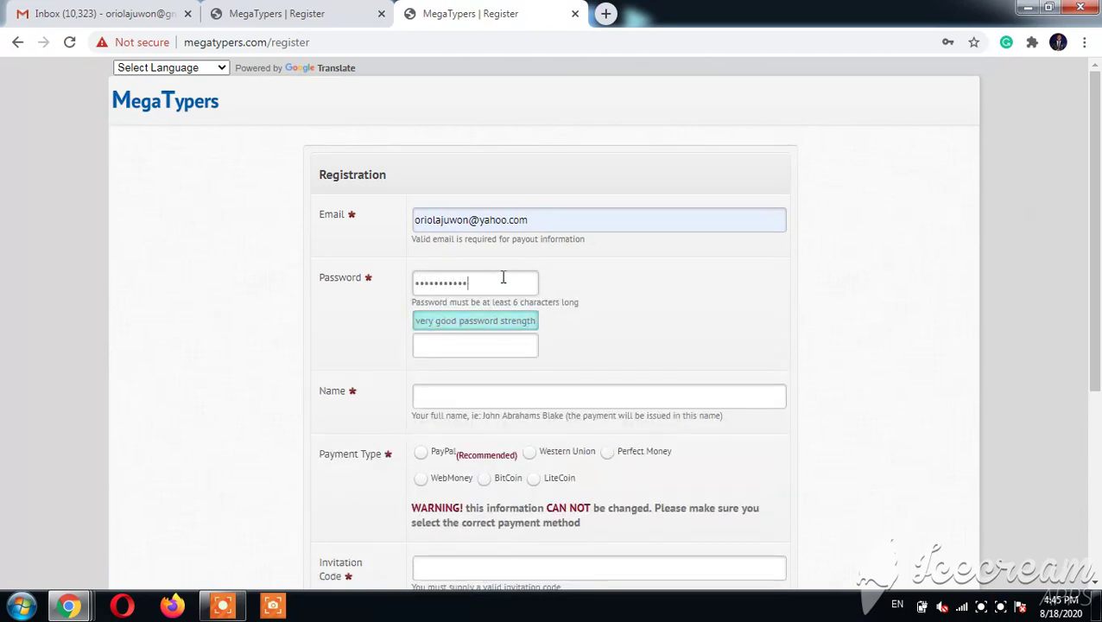
{"action": "left_click", "coordinate": [440, 343]}
{"action": "type", "text": "12345"}
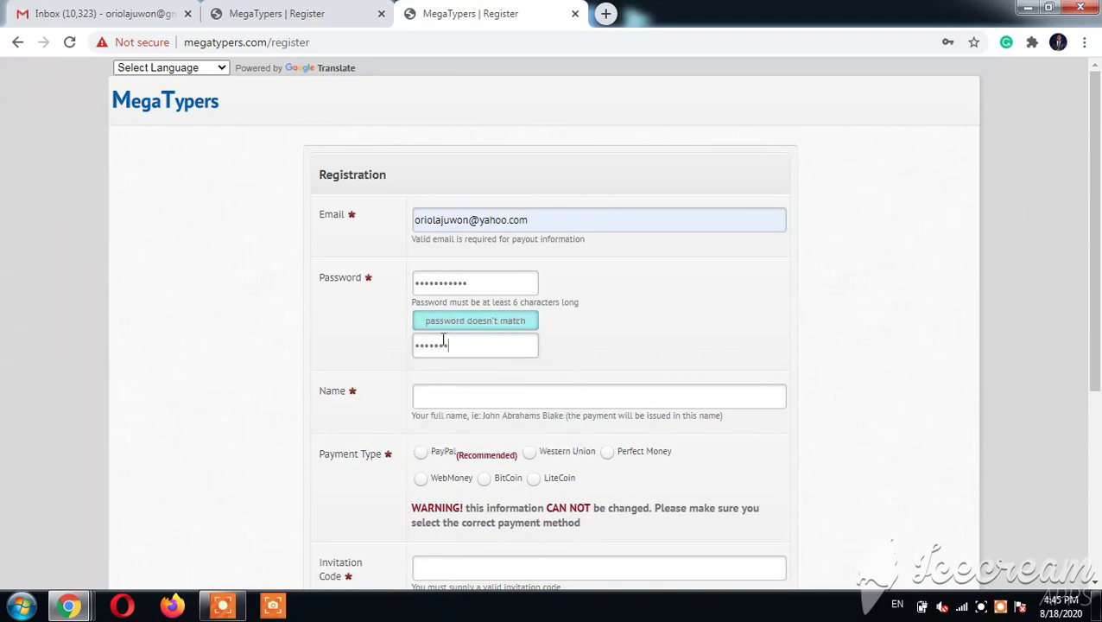
{"action": "key", "text": "BackSpace"}
{"action": "key", "text": "BackSpace"}
{"action": "key", "text": "BackSpace"}
{"action": "key", "text": "BackSpace"}
{"action": "key", "text": "BackSpace"}
{"action": "key", "text": "BackSpace"}
{"action": "type", "text": "12345678910"}
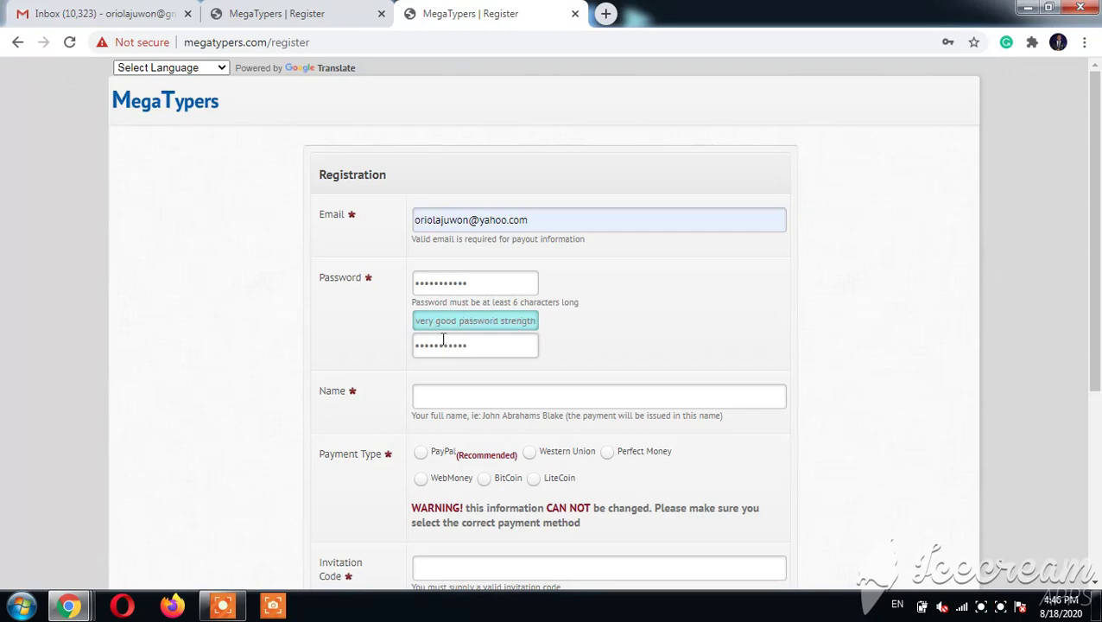
Step: Fill the Name field with the saved full name from autofill
{"action": "left_click", "coordinate": [457, 400]}
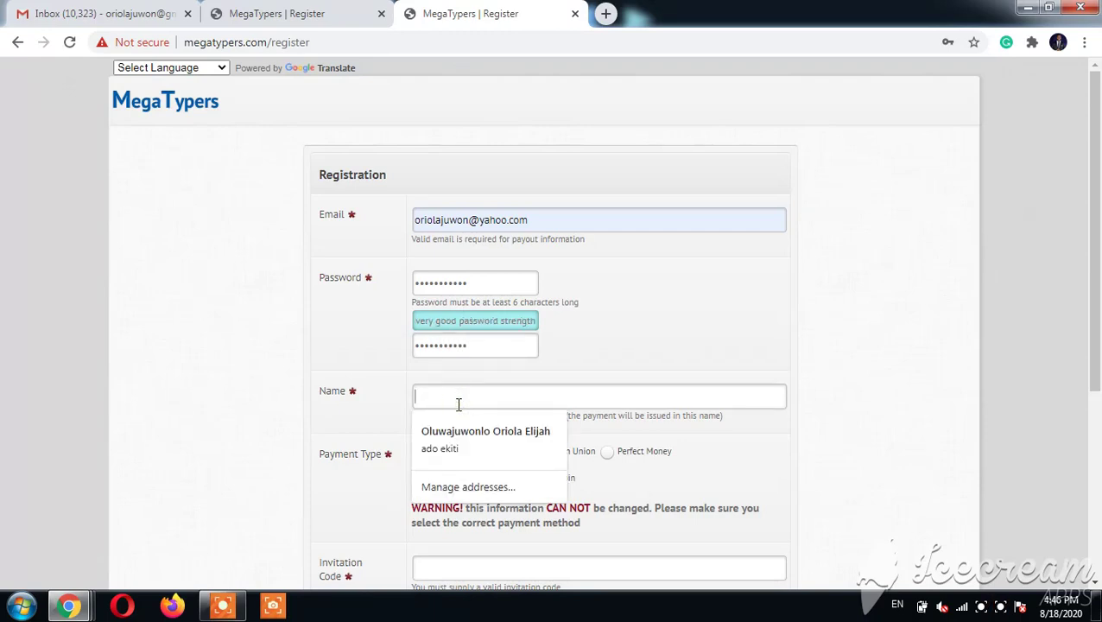
{"action": "left_click", "coordinate": [498, 438]}
{"action": "scroll", "coordinate": [1098, 444], "scroll_direction": "down", "scroll_amount": 2}
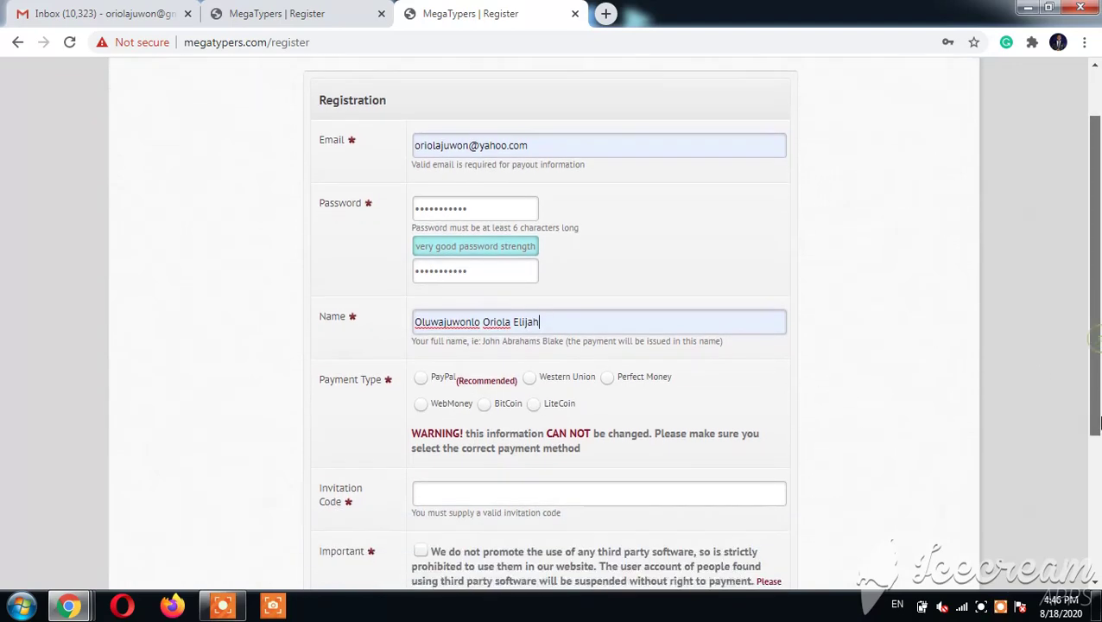
{"action": "left_click_drag", "start_coordinate": [1098, 444], "coordinate": [1098, 462]}
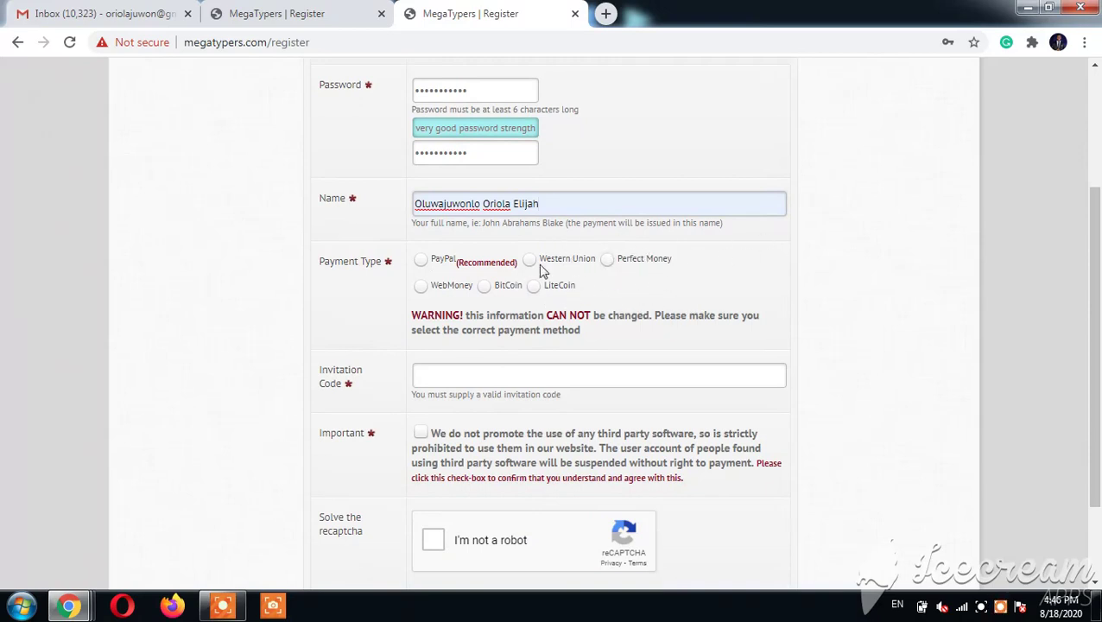
Step: Choose PayPal as the payment type and enter the Yahoo address as the PayPal email
{"action": "left_click", "coordinate": [421, 260]}
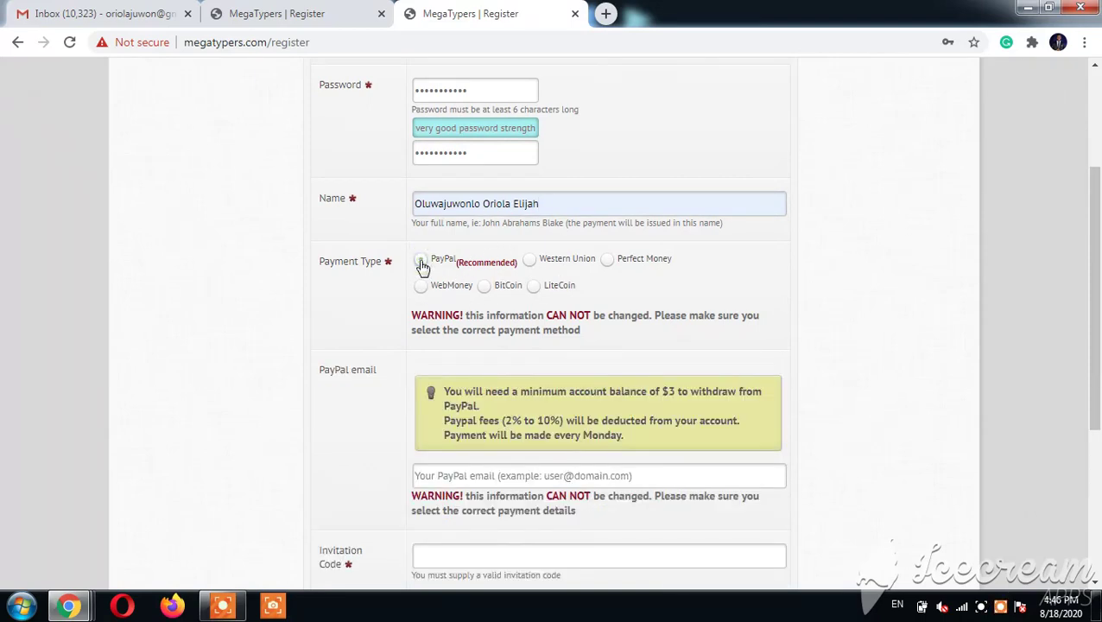
{"action": "left_click", "coordinate": [541, 482]}
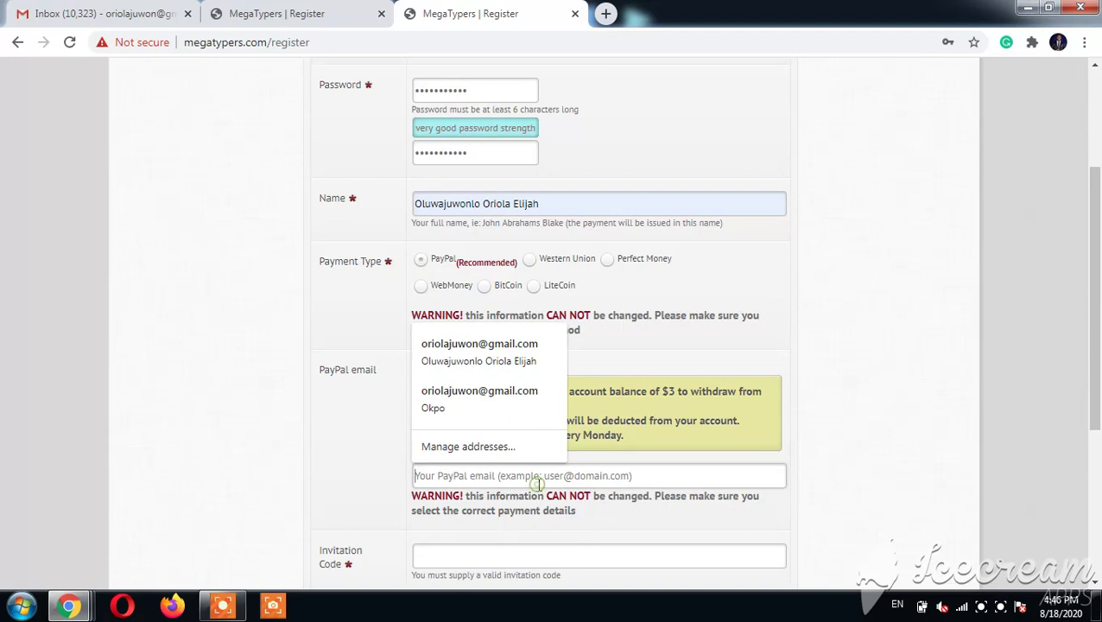
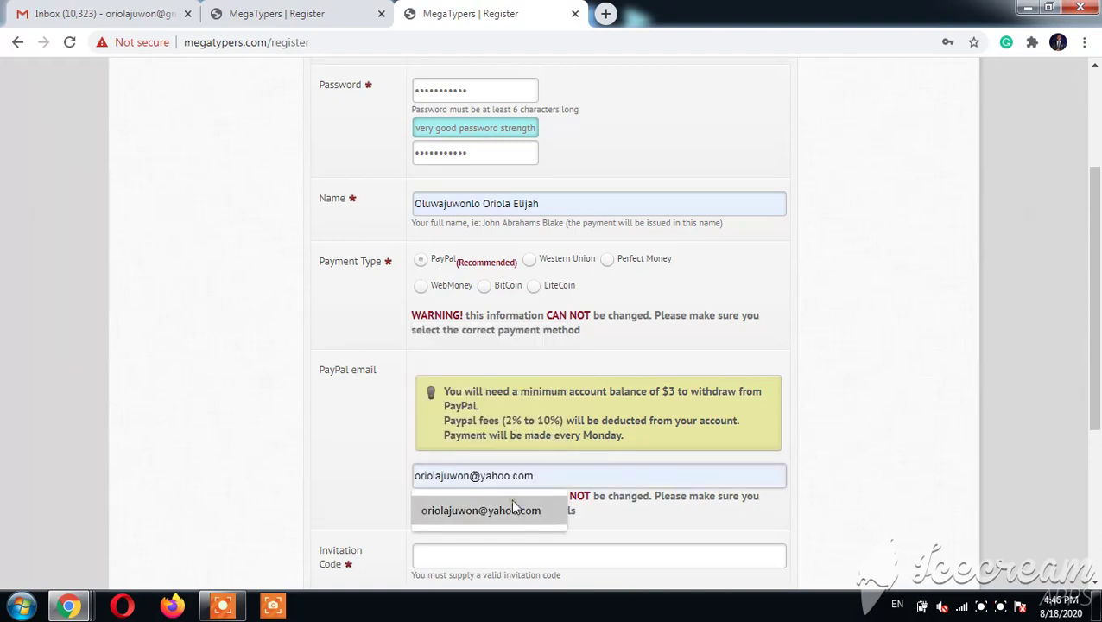
{"action": "left_click", "coordinate": [510, 497]}
Step: Enter the invitation code, accept the no third-party software rule, and tick the reCAPTCHA box
{"action": "scroll", "coordinate": [1098, 434], "scroll_direction": "down", "scroll_amount": 2}
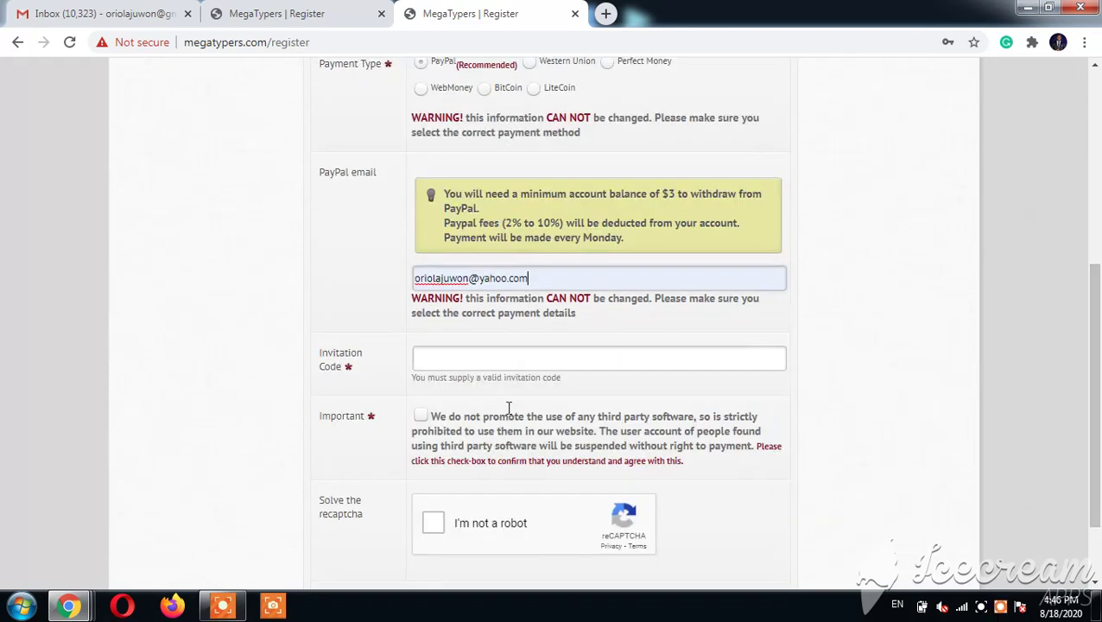
{"action": "left_click", "coordinate": [491, 362]}
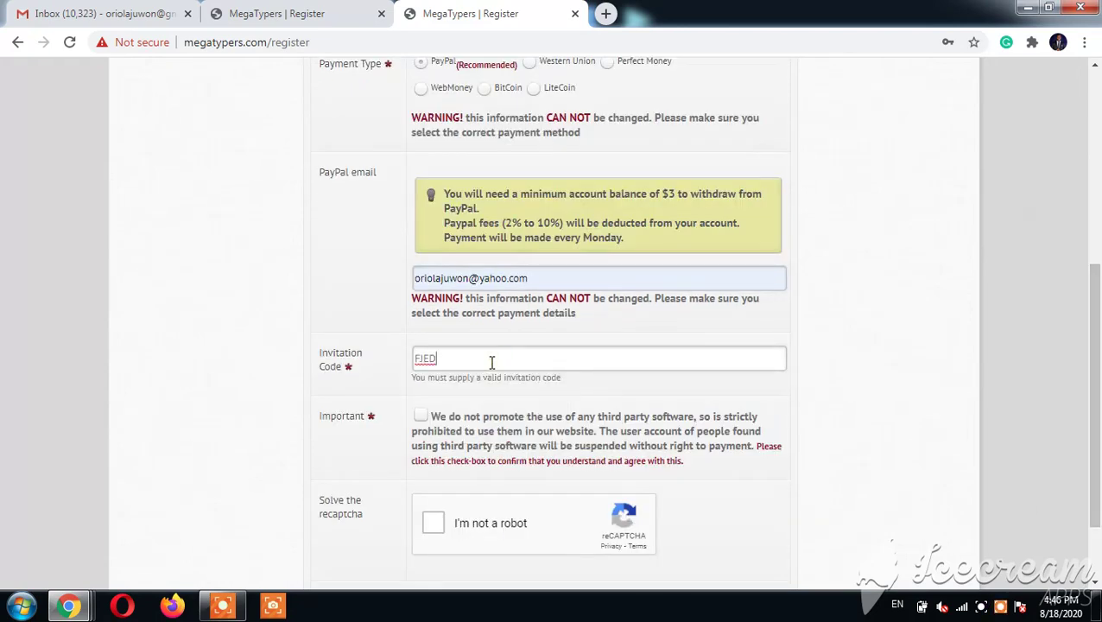
{"action": "left_click", "coordinate": [421, 417]}
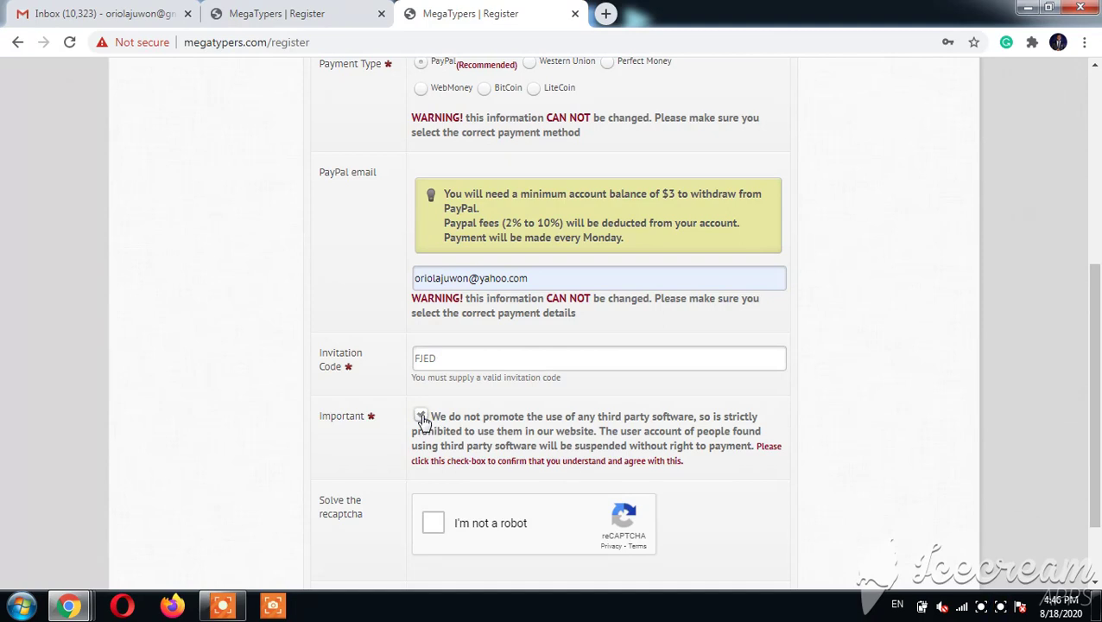
{"action": "scroll", "coordinate": [550, 486], "scroll_direction": "down", "scroll_amount": 1}
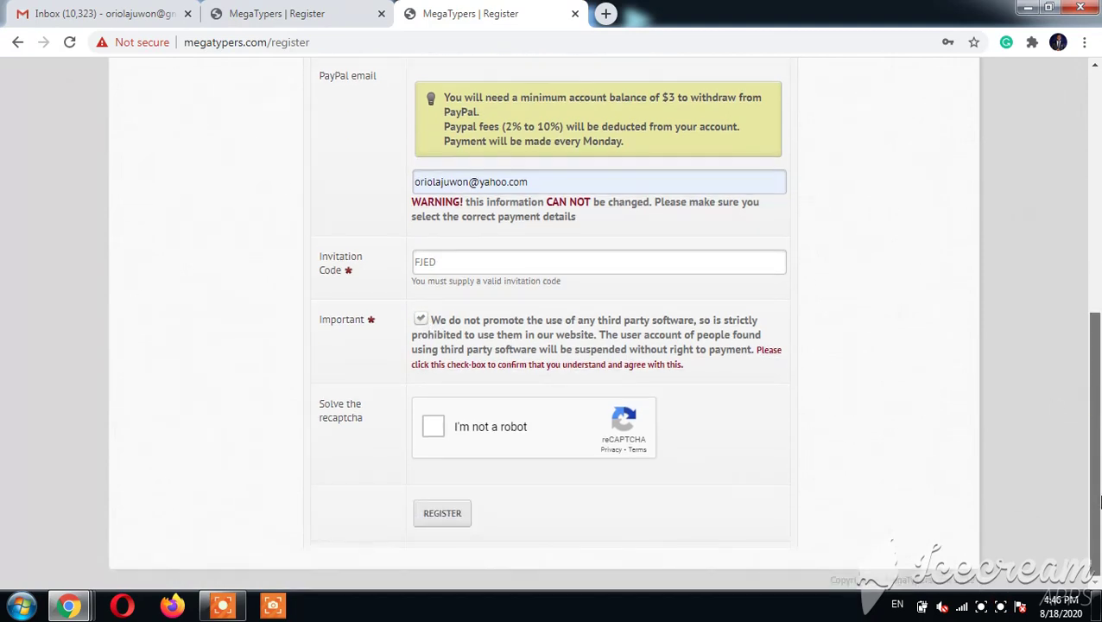
{"action": "left_click", "coordinate": [433, 426]}
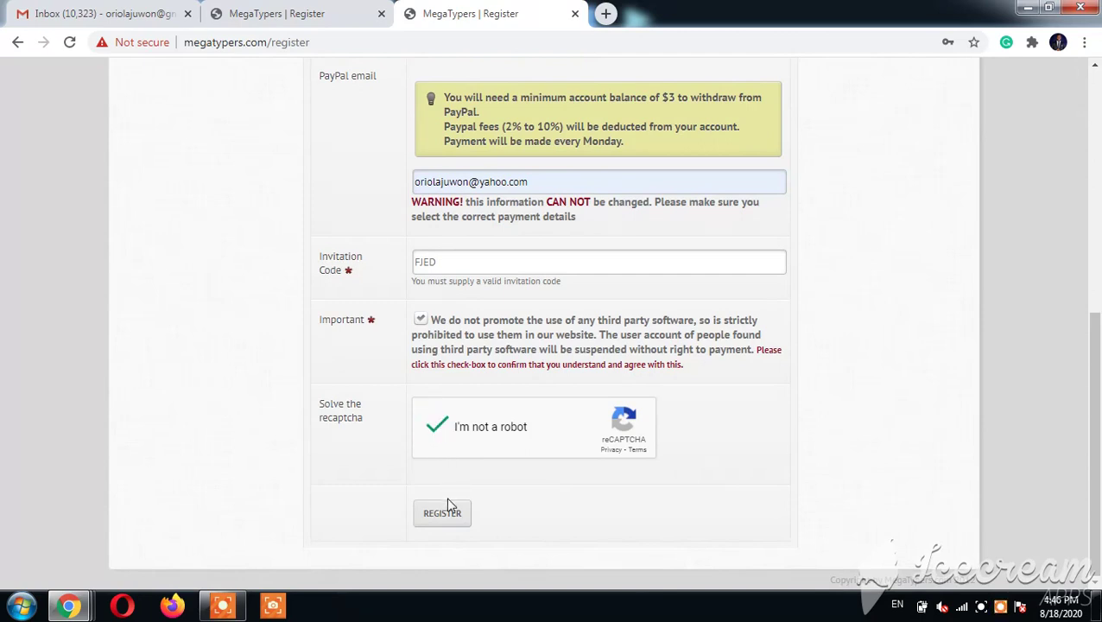
Step: Restore the cleared invitation code by pasting it back into its field
{"action": "left_click", "coordinate": [472, 257]}
{"action": "key", "text": "BackSpace"}
{"action": "key", "text": "BackSpace"}
{"action": "key", "text": "BackSpace"}
{"action": "key", "text": "BackSpace"}
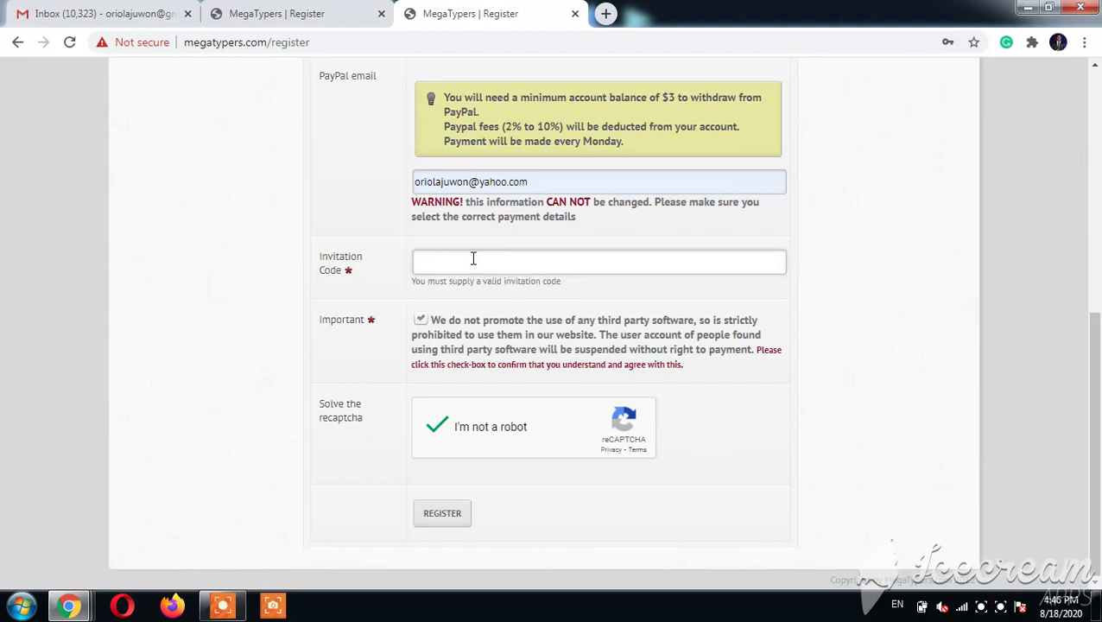
{"action": "left_click", "coordinate": [453, 515]}
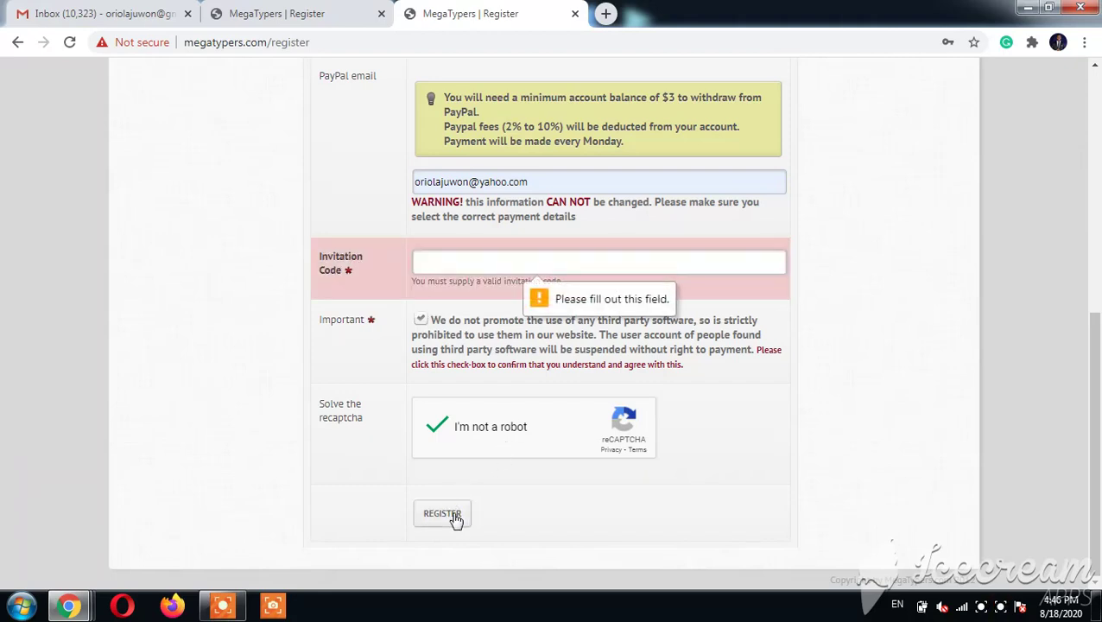
{"action": "left_click", "coordinate": [455, 263]}
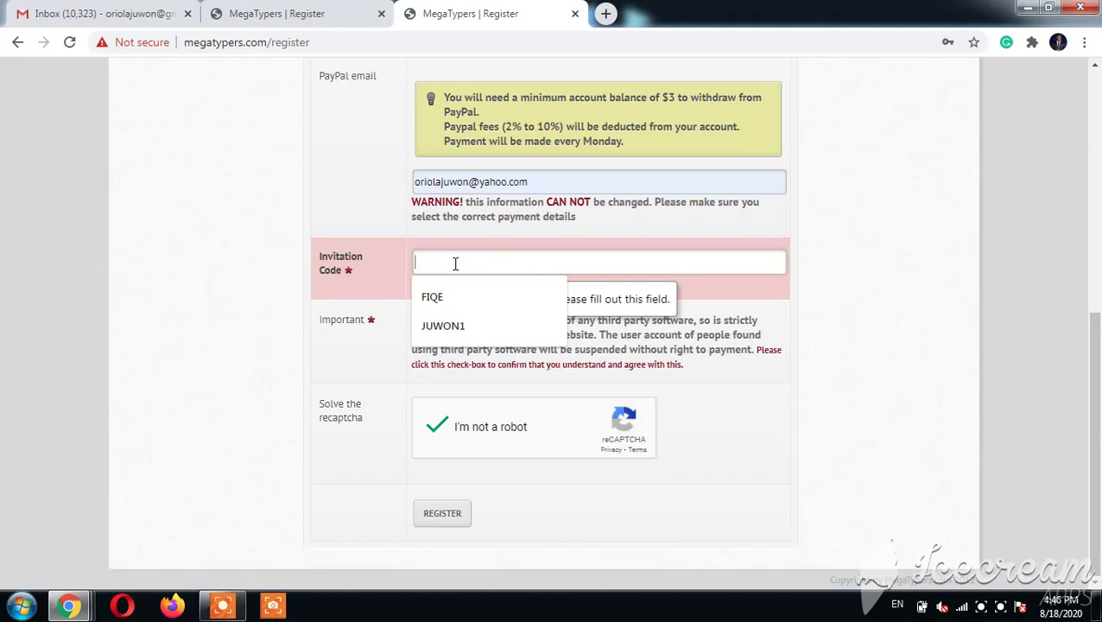
{"action": "key", "text": "ctrl+f"}
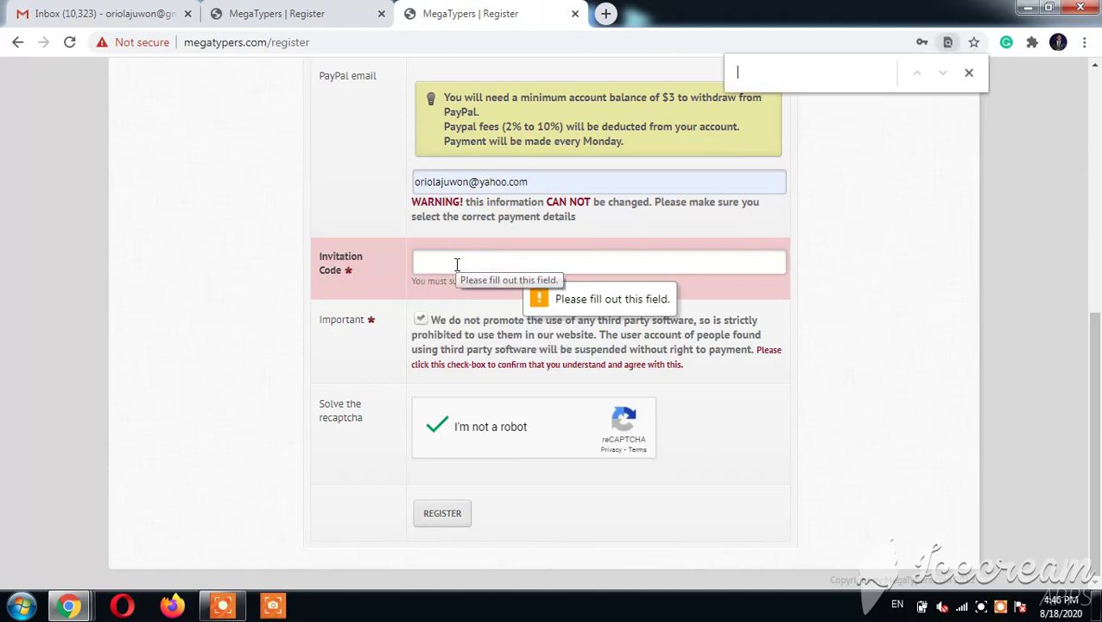
{"action": "left_click", "coordinate": [457, 263]}
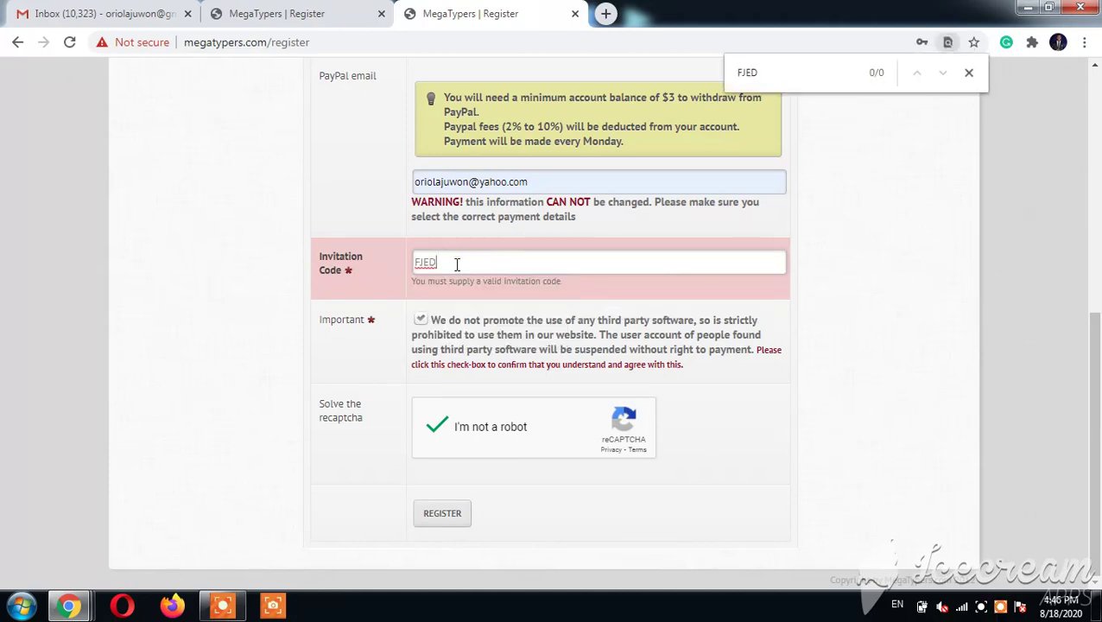
Step: Submit the registration and save the new account's password in Chrome
{"action": "left_click", "coordinate": [446, 515]}
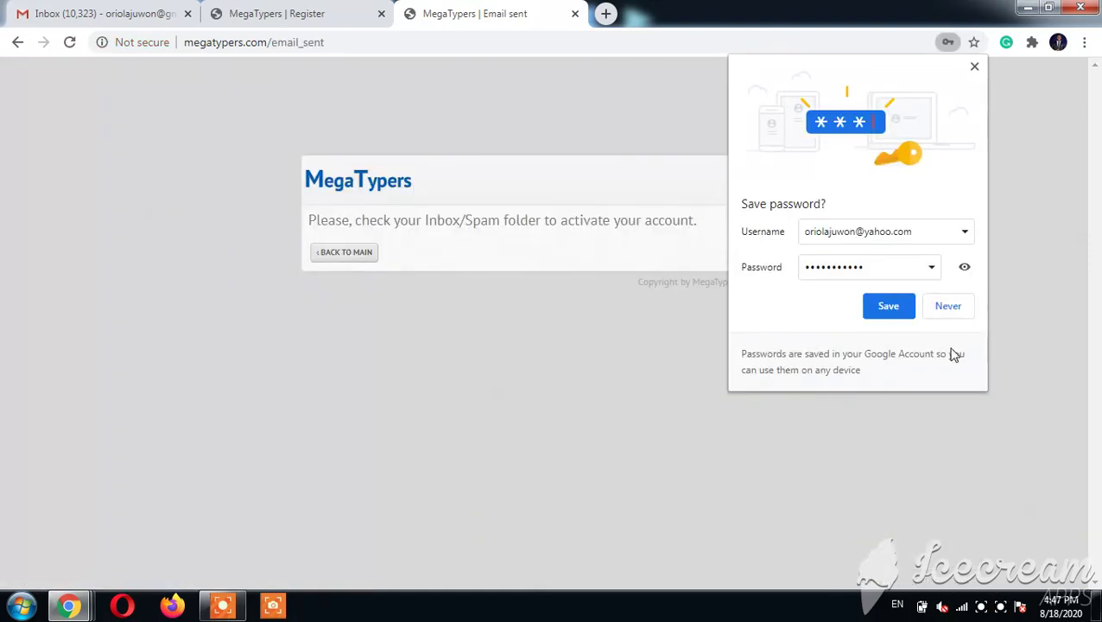
{"action": "left_click", "coordinate": [894, 309]}
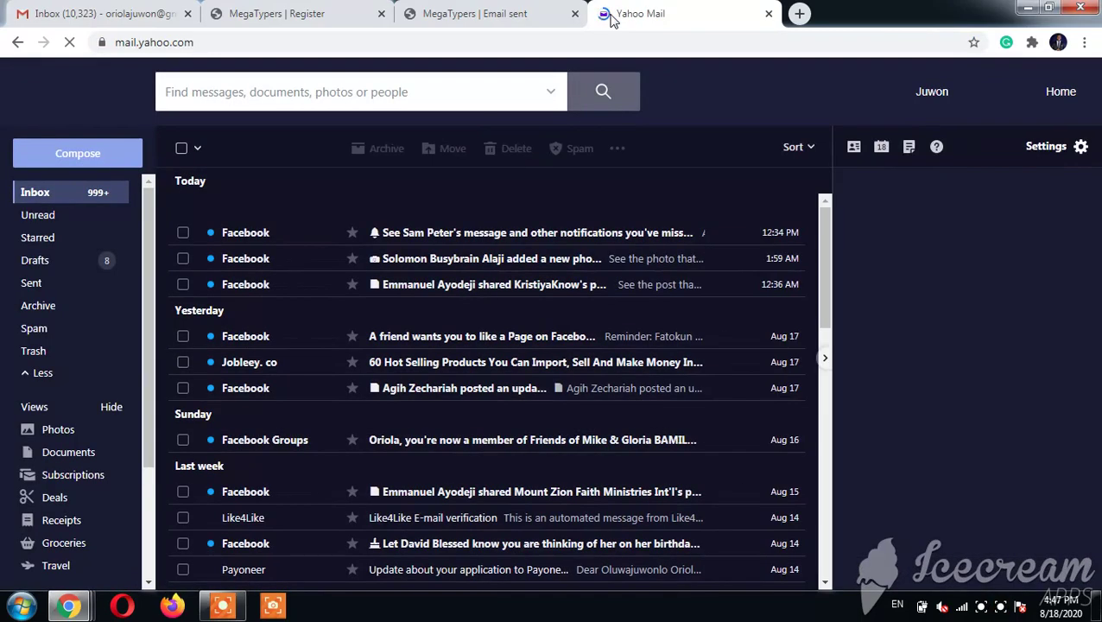
Step: Find the 'MegaTypers | Email Validation' message in the Yahoo inbox and follow its activation link
{"action": "left_click", "coordinate": [43, 332]}
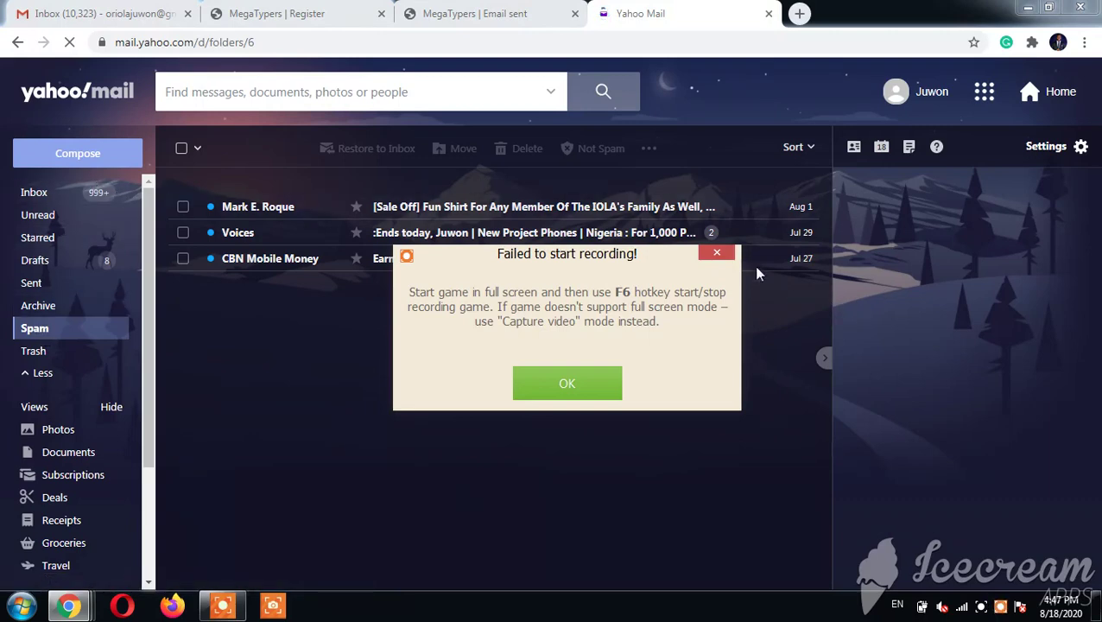
{"action": "left_click", "coordinate": [716, 253]}
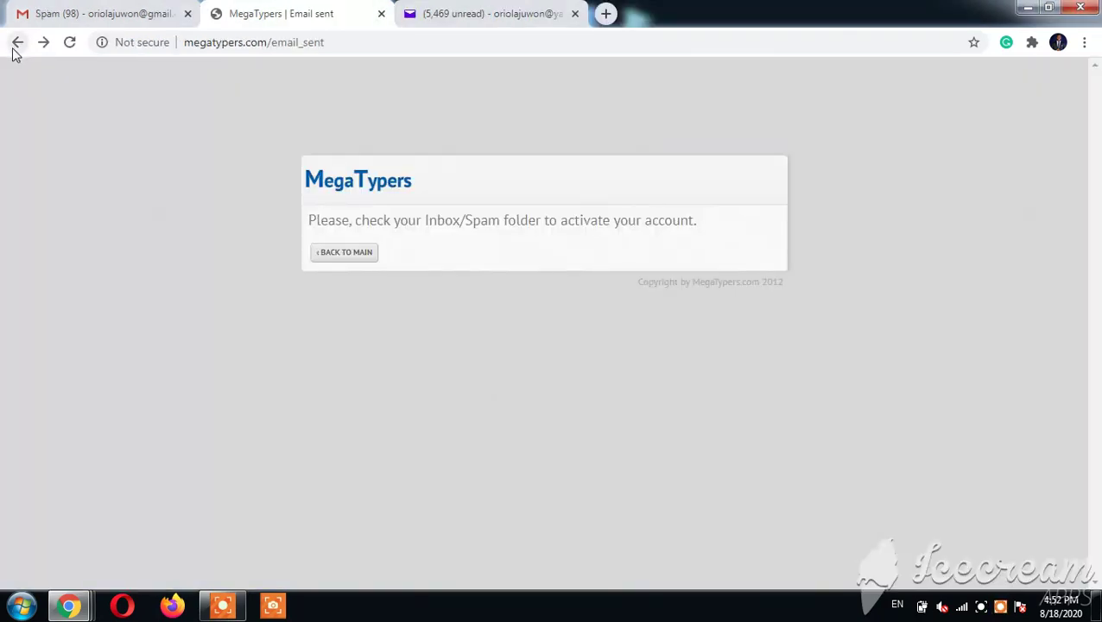
{"action": "left_click", "coordinate": [447, 12]}
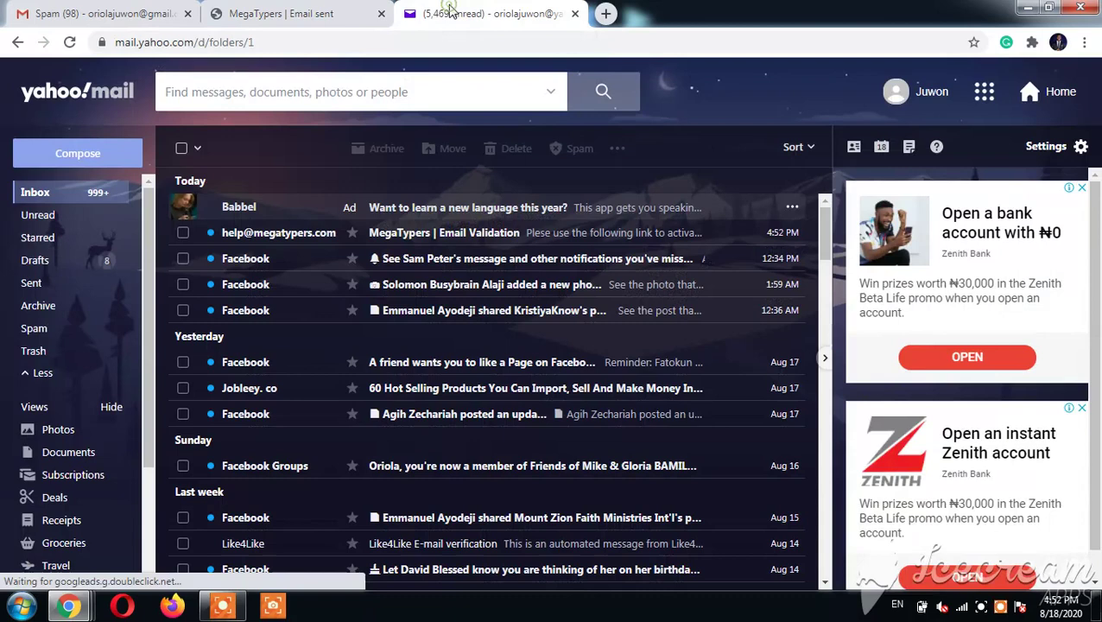
{"action": "left_click", "coordinate": [436, 235]}
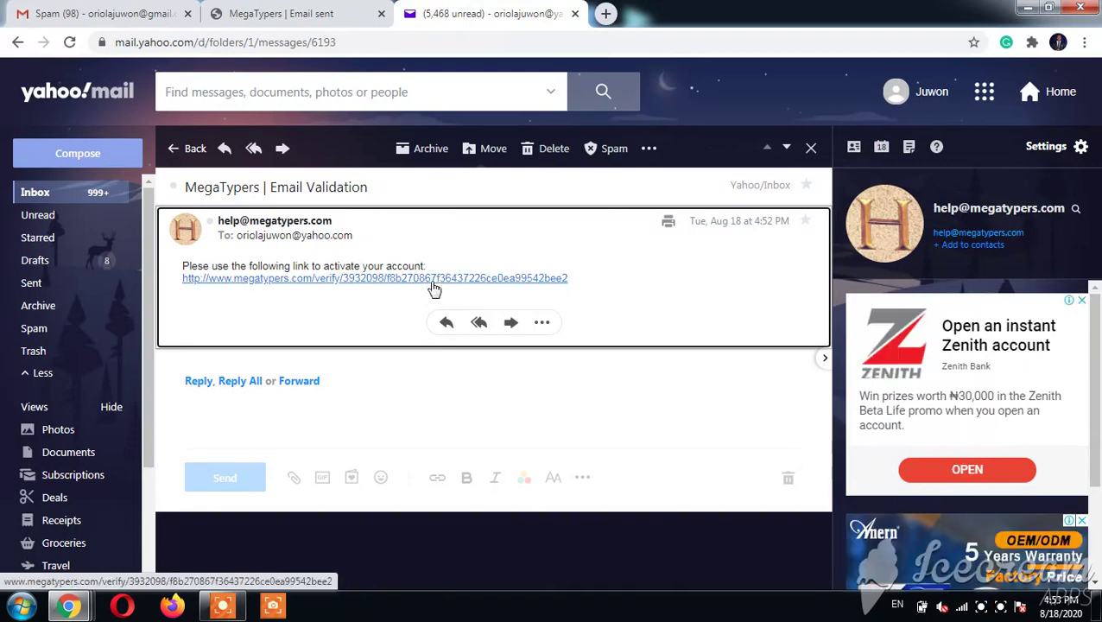
{"action": "left_click", "coordinate": [433, 278]}
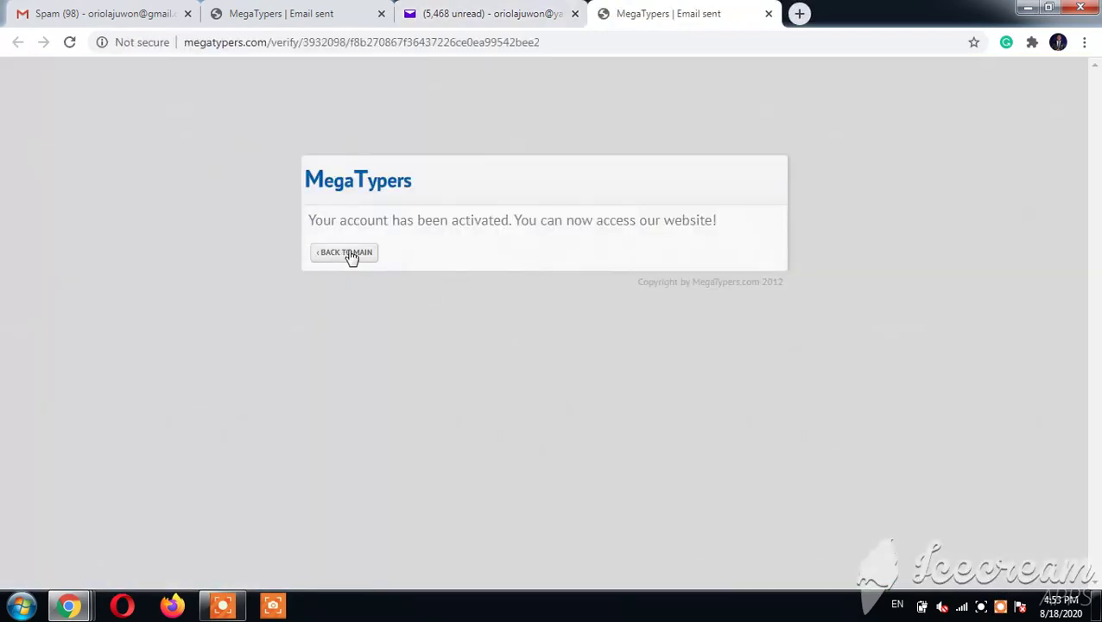
Step: Log in to MegaTypers from the home page using the saved email and password
{"action": "left_click", "coordinate": [349, 254]}
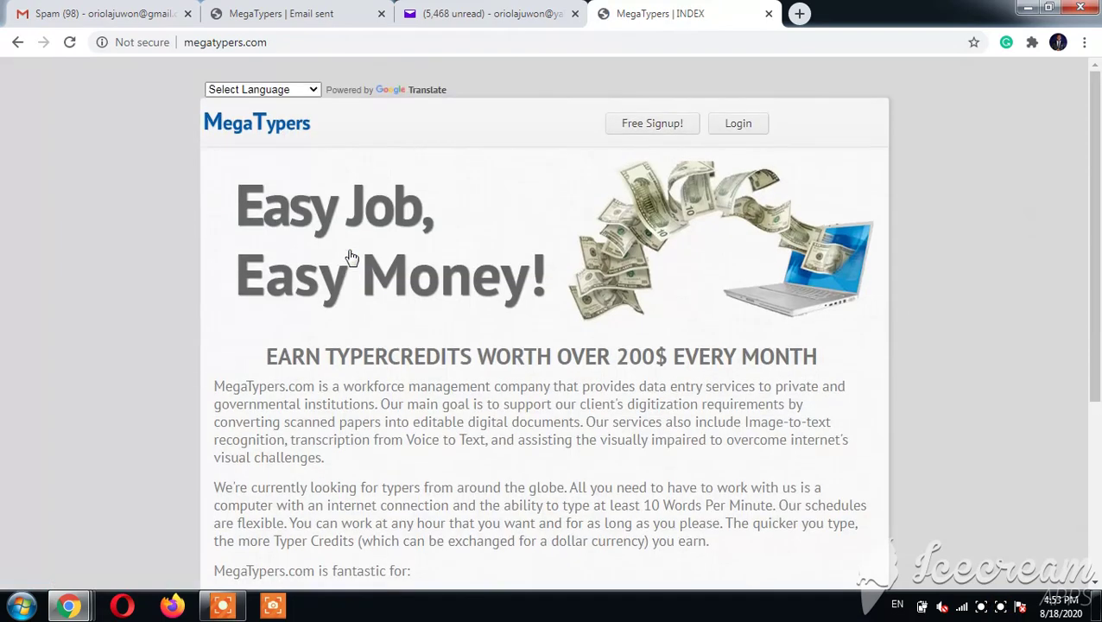
{"action": "left_click", "coordinate": [734, 126]}
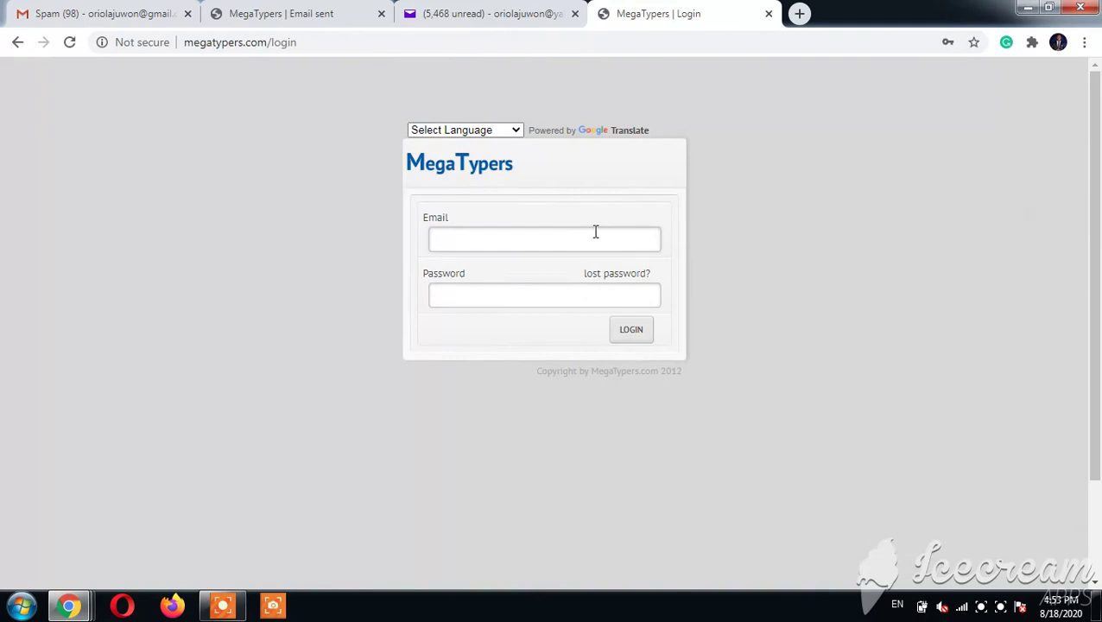
{"action": "left_click", "coordinate": [593, 234]}
{"action": "left_click", "coordinate": [543, 282]}
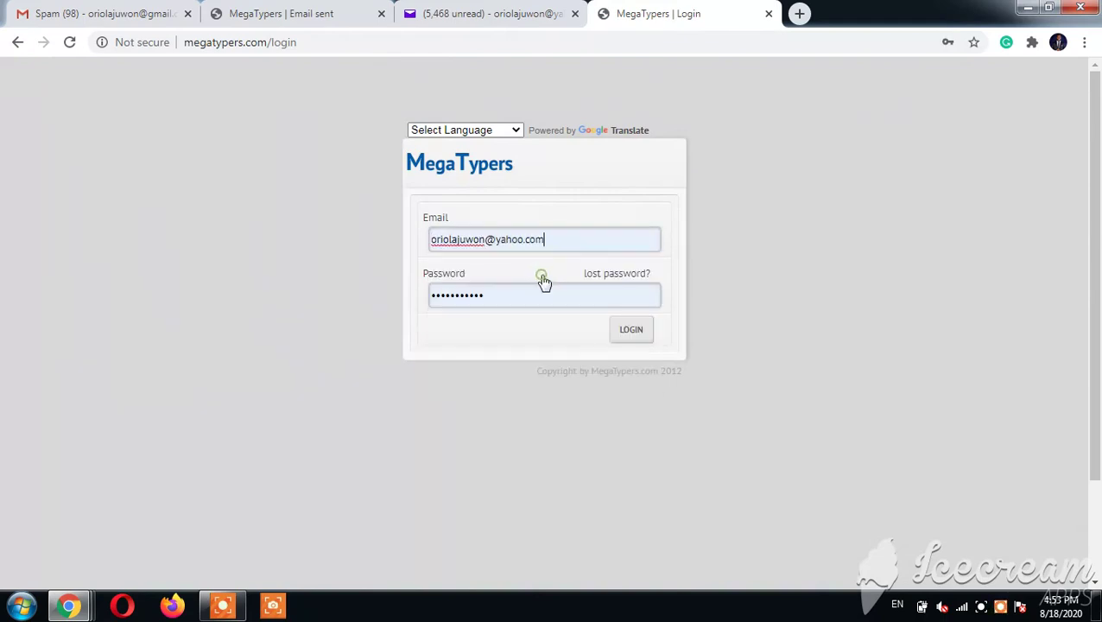
{"action": "left_click", "coordinate": [630, 332]}
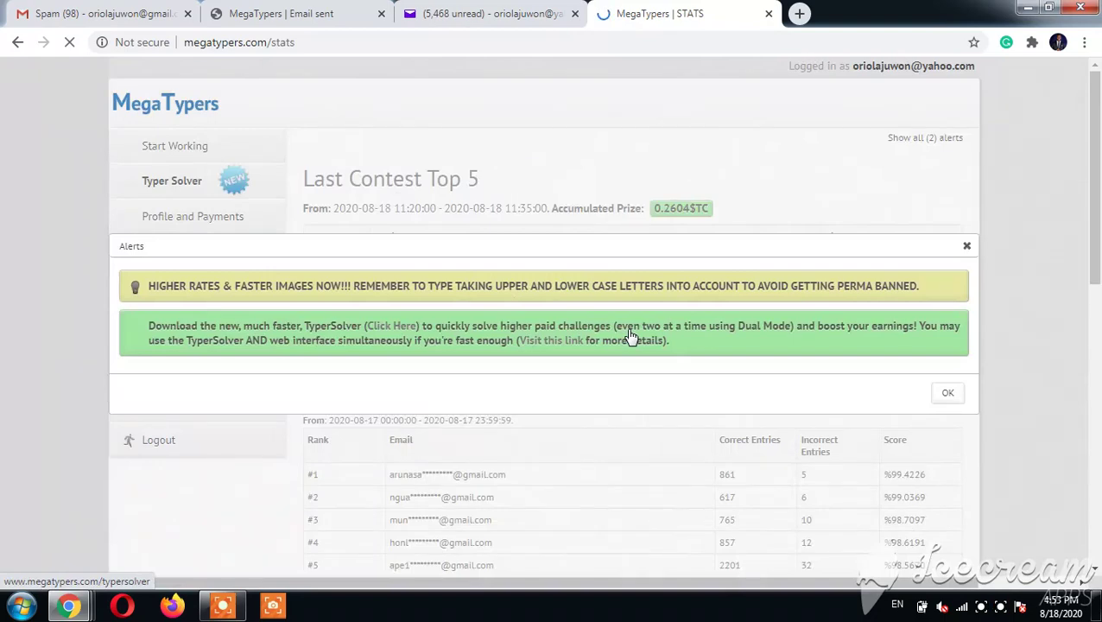
{"action": "left_click_drag", "start_coordinate": [1099, 163], "coordinate": [1098, 69]}
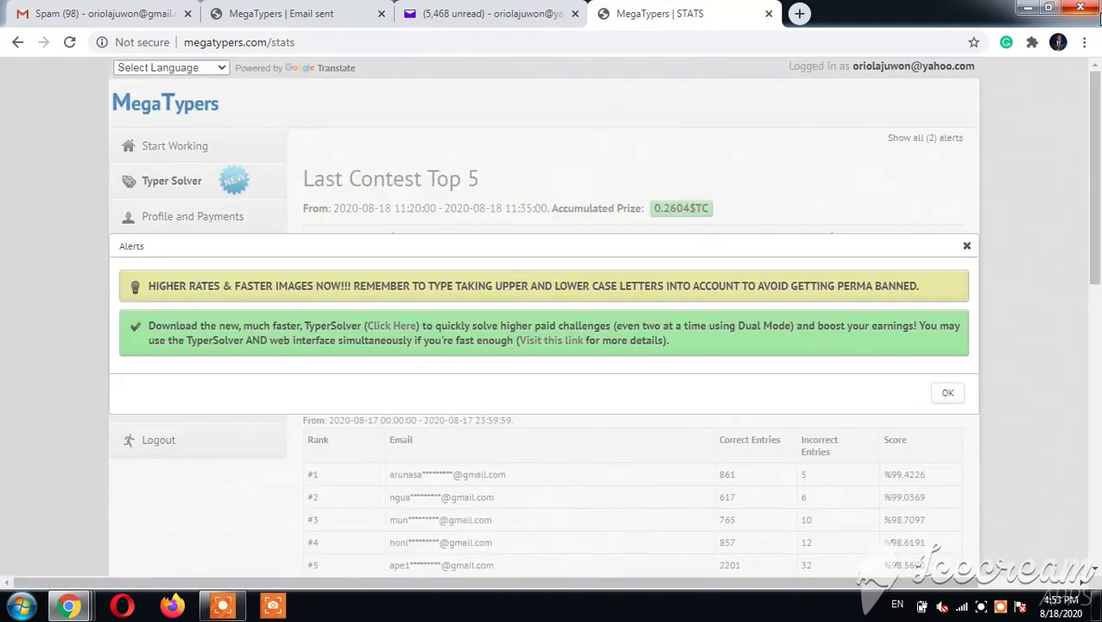